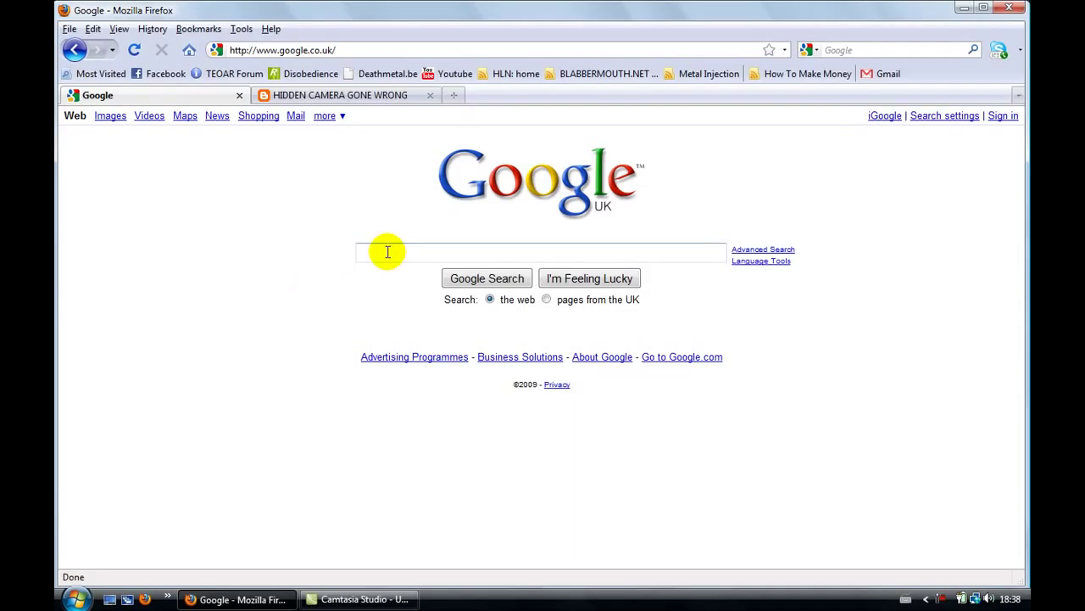
# Step: Search the web for "google adsense"
pyautogui.click(395, 252)
pyautogui.write('google adsense')
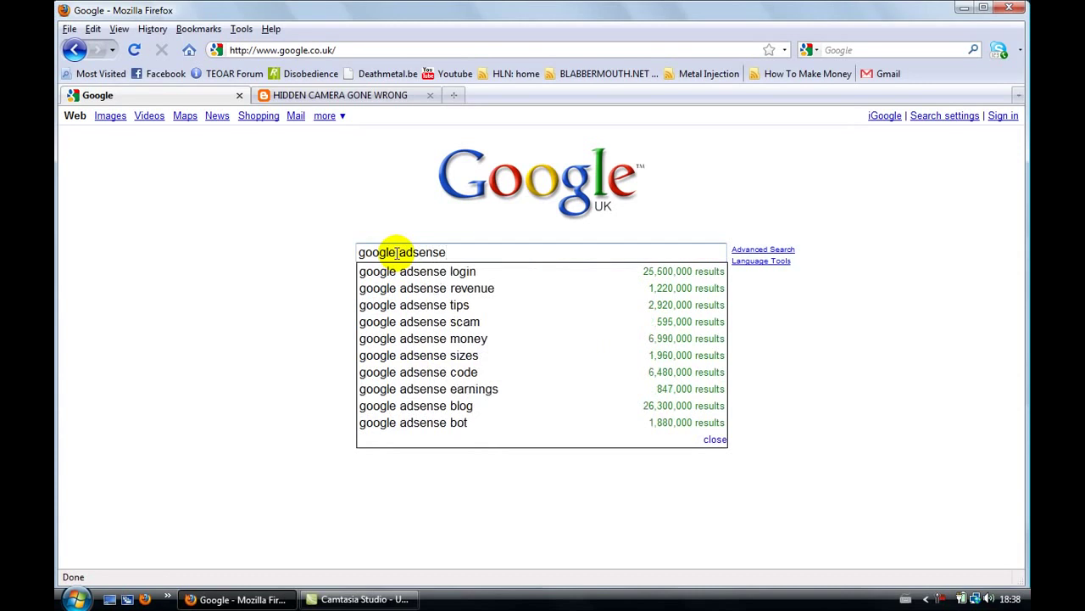
pyautogui.press('Return')
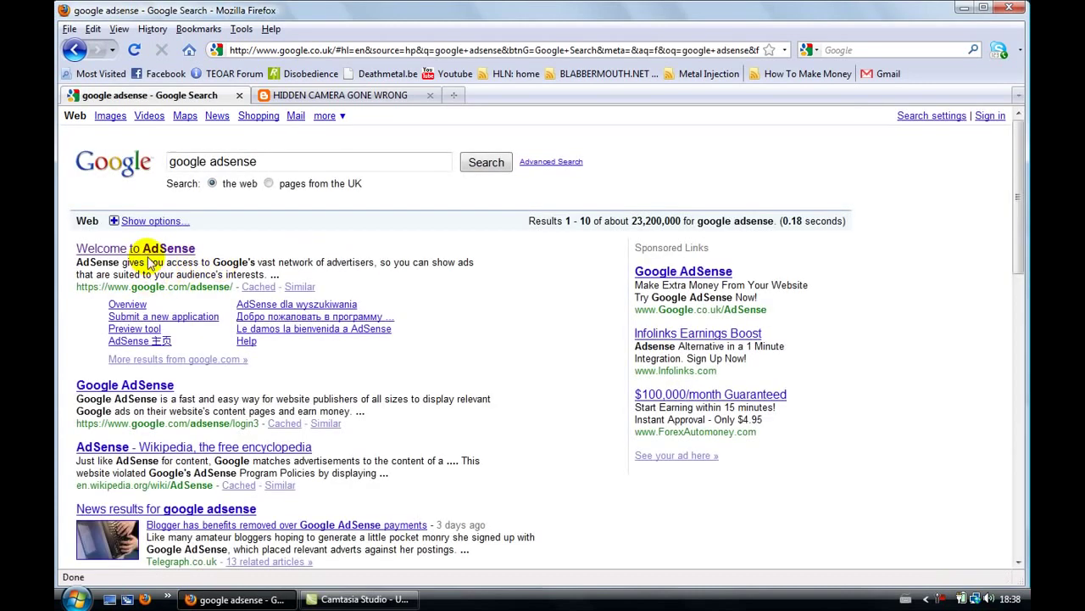
# Step: Open the Welcome to AdSense search result and start a new sign-up application
pyautogui.click(146, 251)
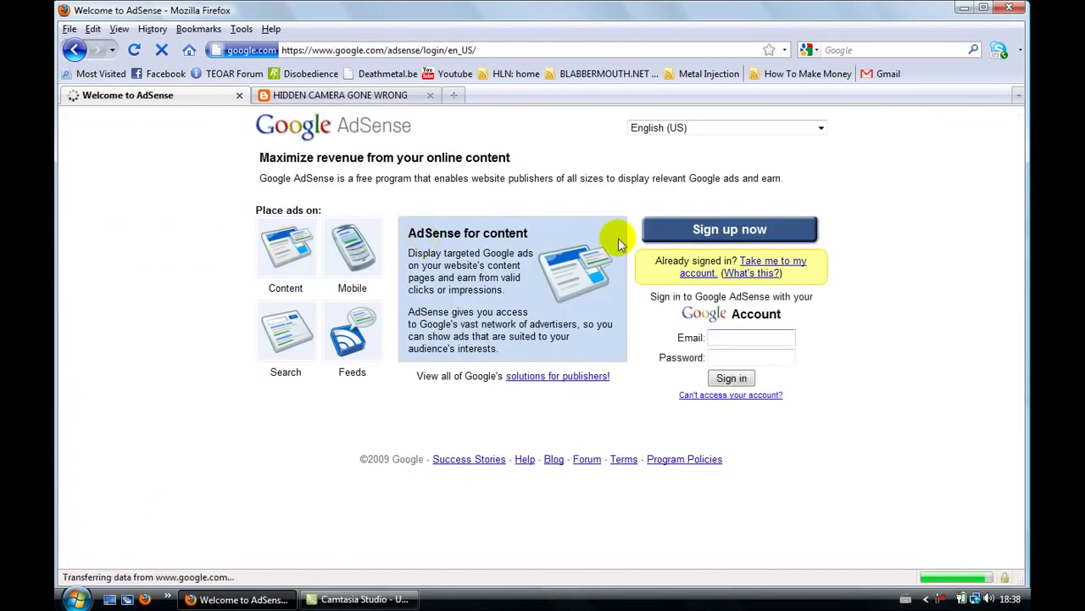
pyautogui.click(715, 232)
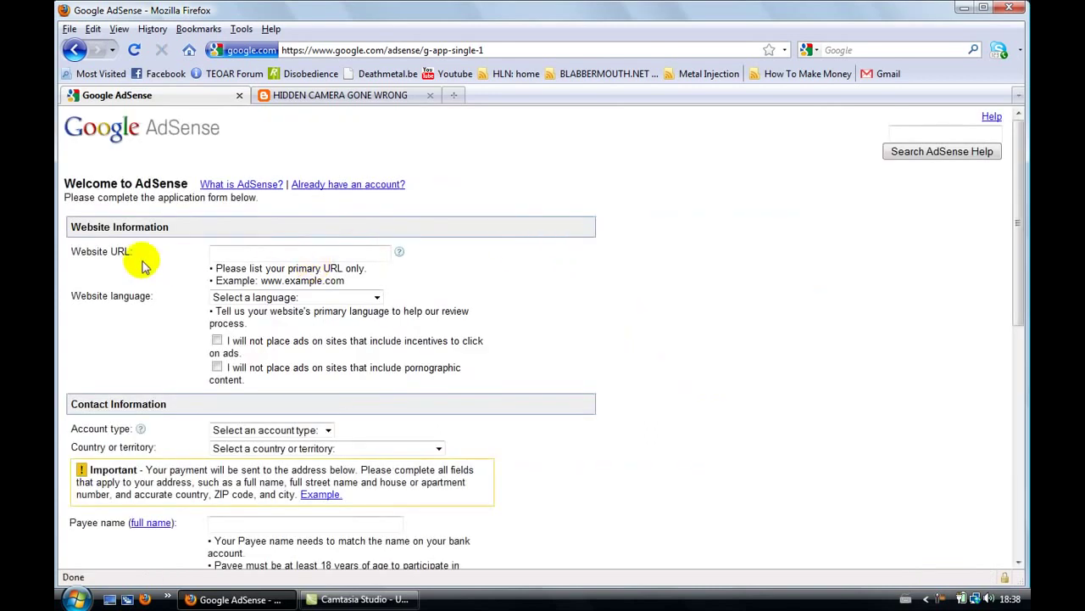
pyautogui.scroll(-12, 142, 266)
pyautogui.scroll(12, 153, 274)
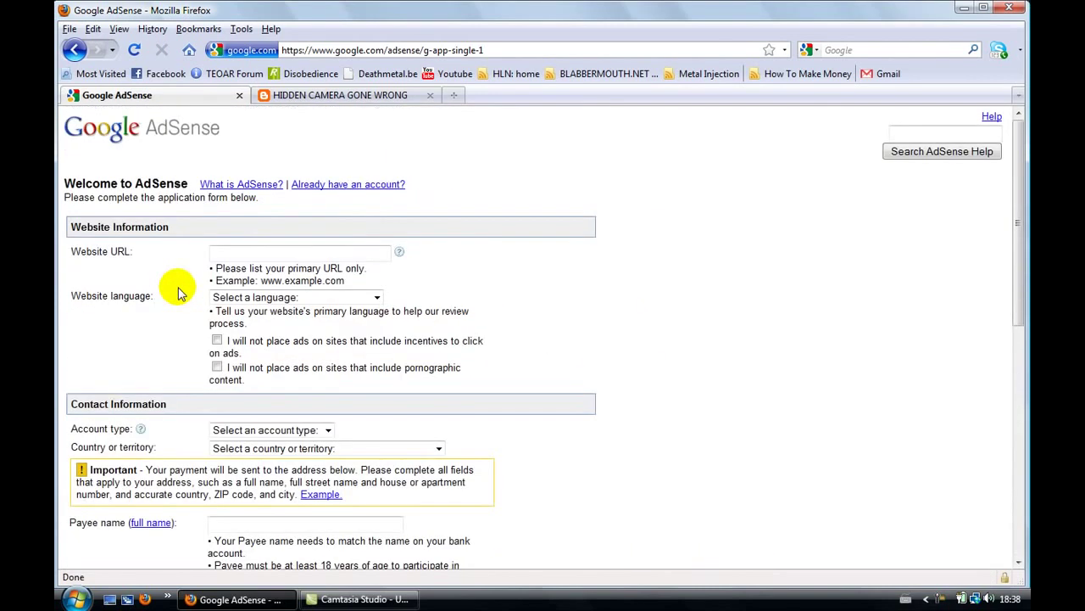
pyautogui.click(218, 251)
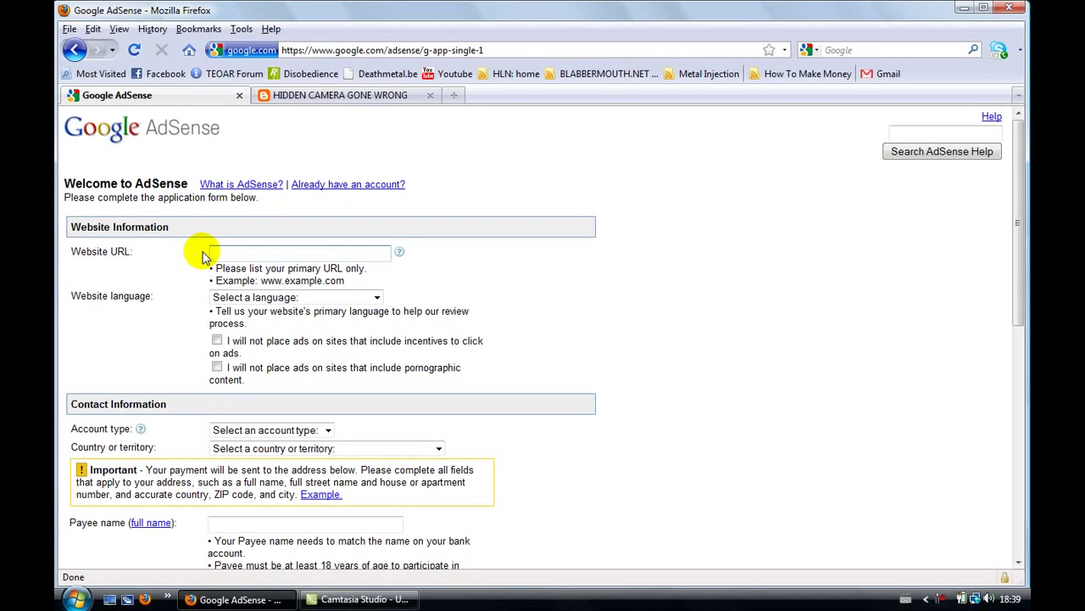
pyautogui.doubleClick(213, 252)
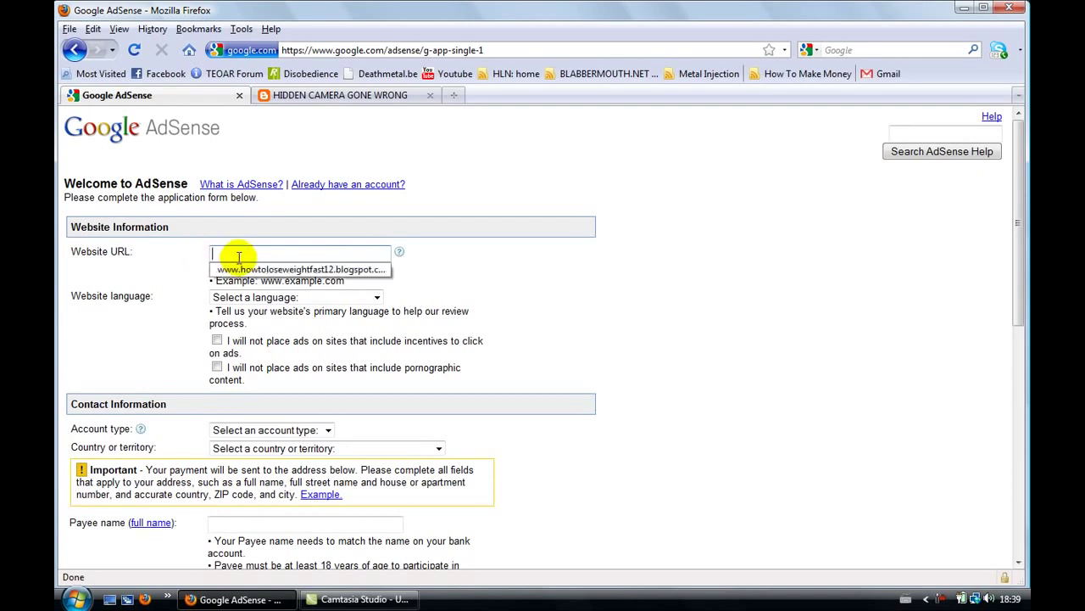
pyautogui.click(245, 271)
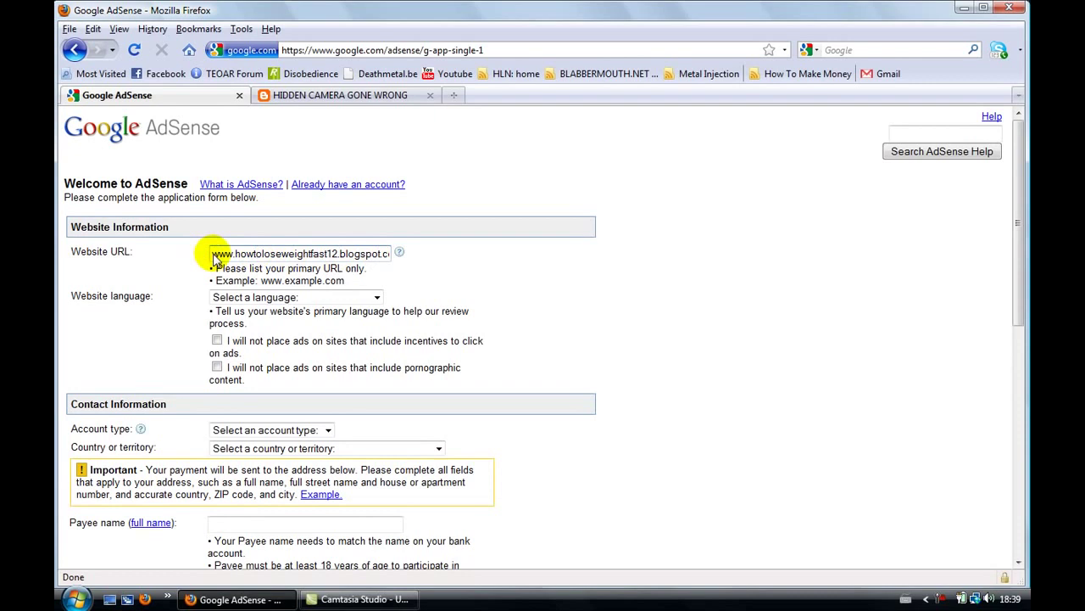
pyautogui.moveTo(212, 255); pyautogui.dragTo(331, 258)
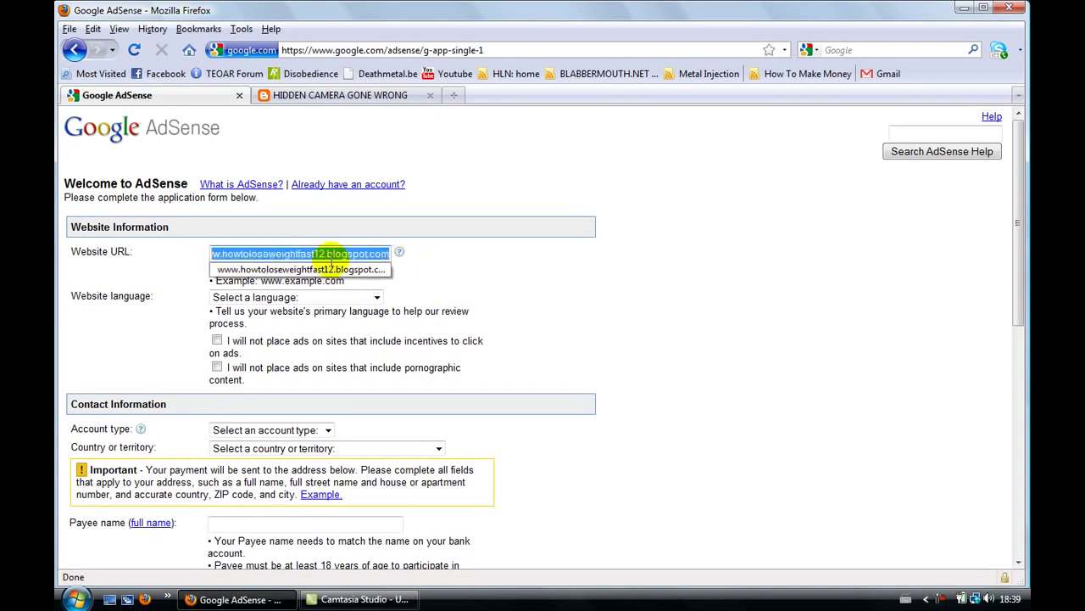
pyautogui.click(298, 252)
pyautogui.click(448, 275)
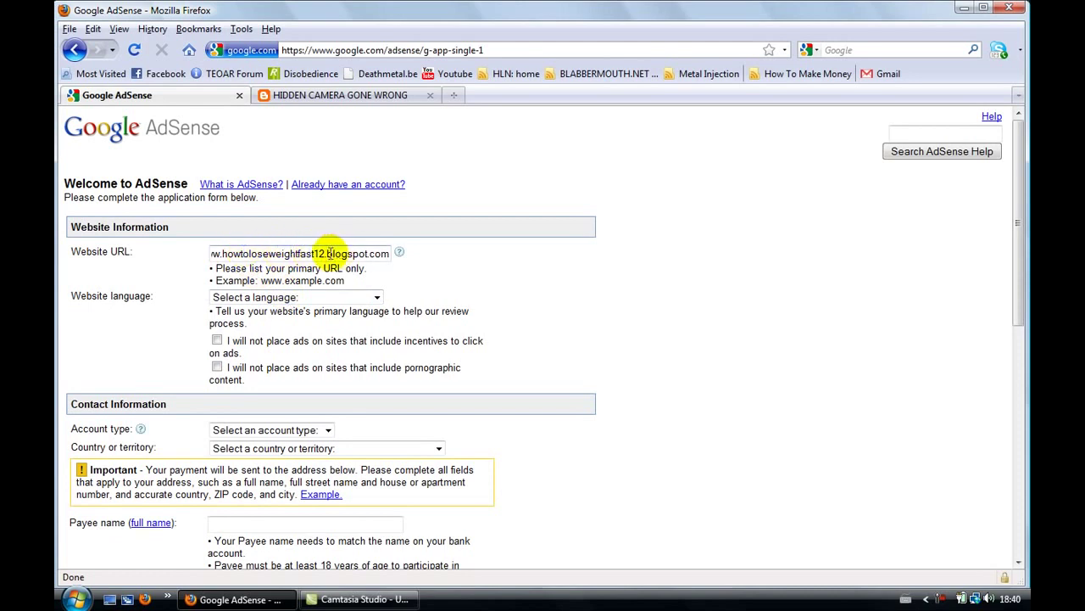
# Step: Set the website language to English and agree not to place ads on sites with click incentives or pornographic content
pyautogui.click(293, 299)
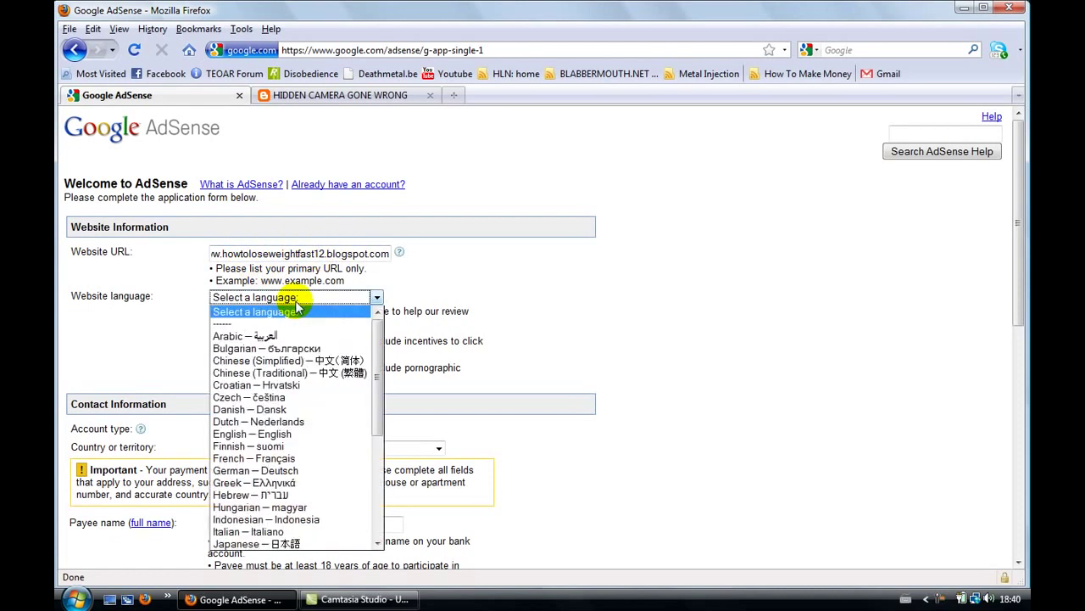
pyautogui.click(273, 433)
pyautogui.click(525, 323)
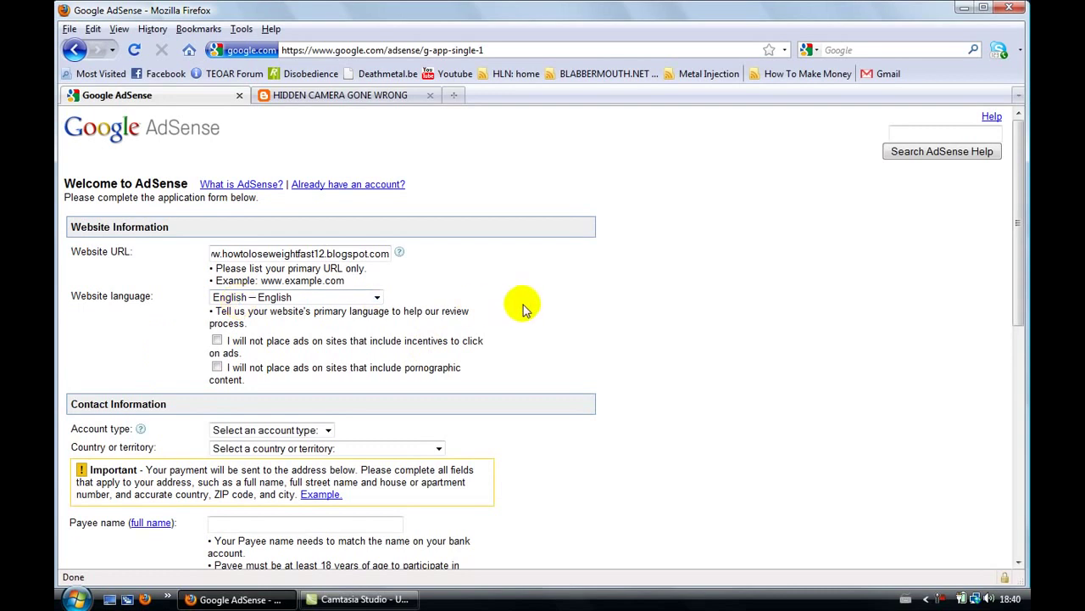
pyautogui.click(217, 342)
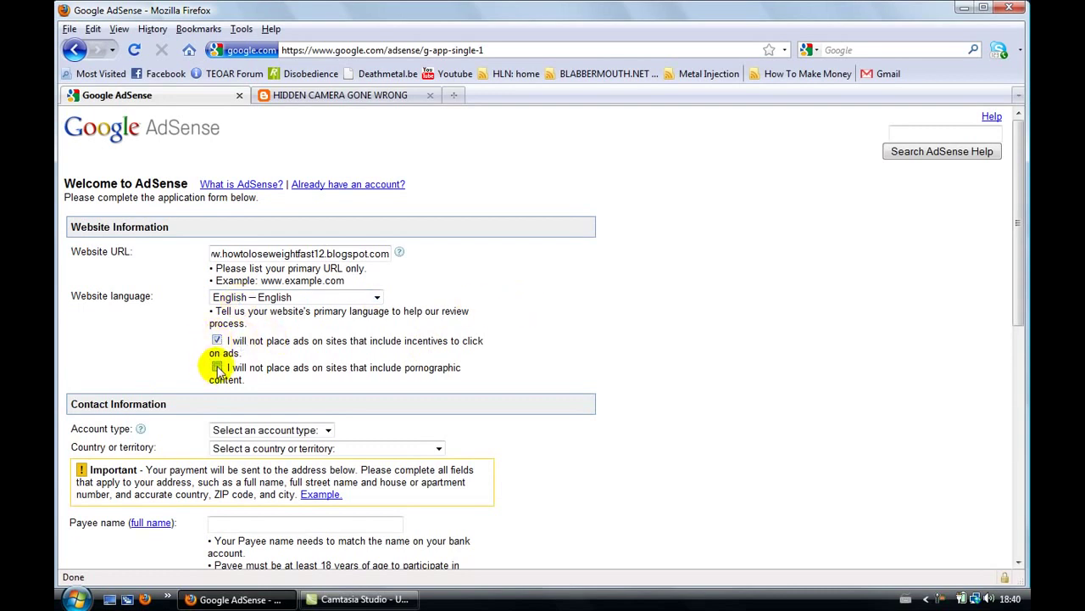
pyautogui.click(217, 367)
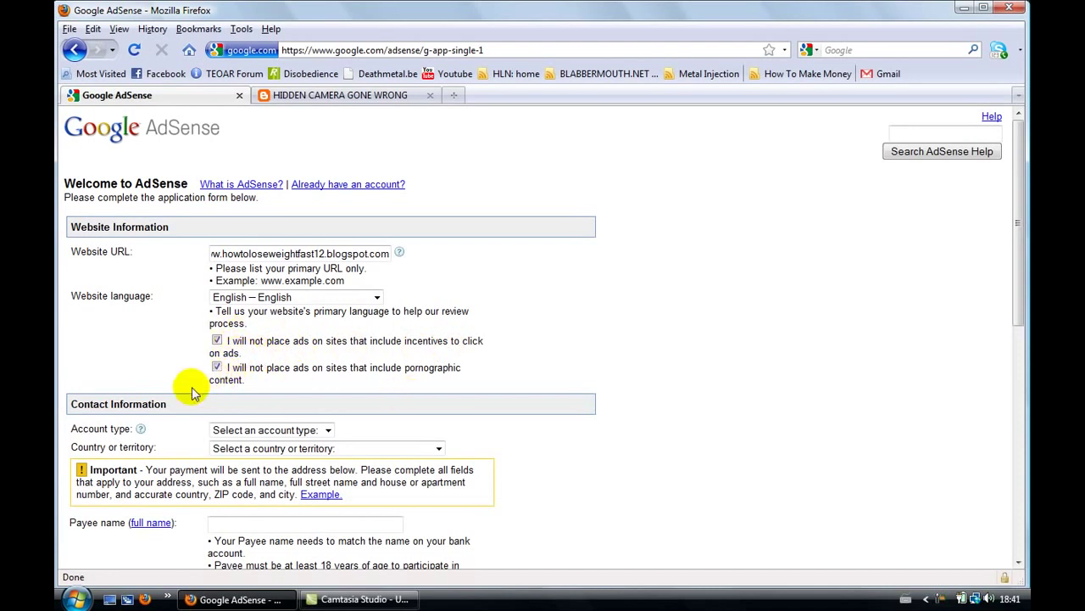
# Step: Set the account type to Individual and the country or territory to United States
pyautogui.scroll(-3, 192, 387)
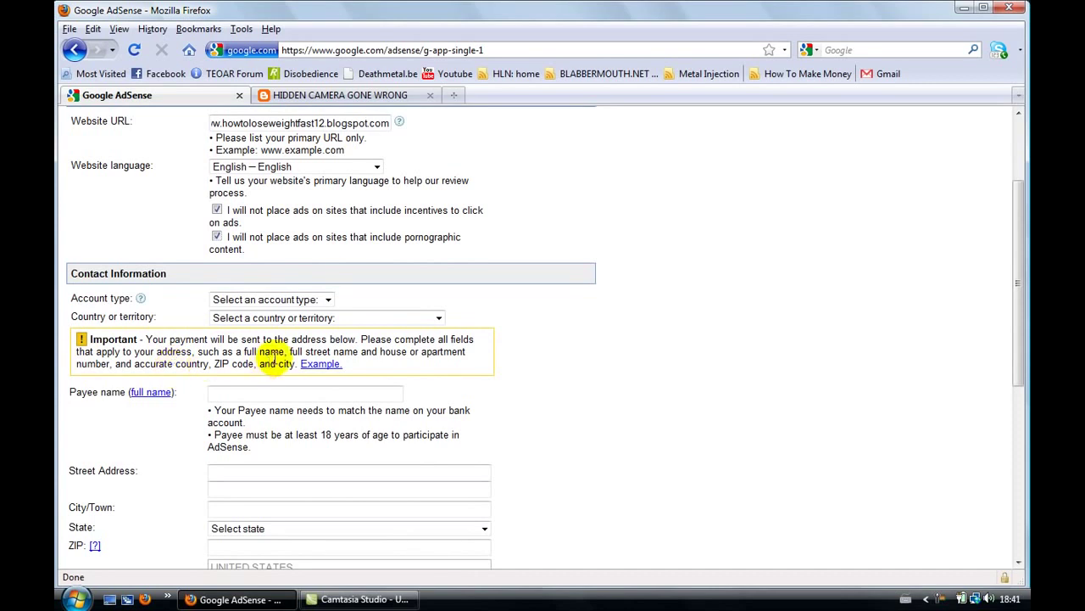
pyautogui.scroll(-1, 194, 327)
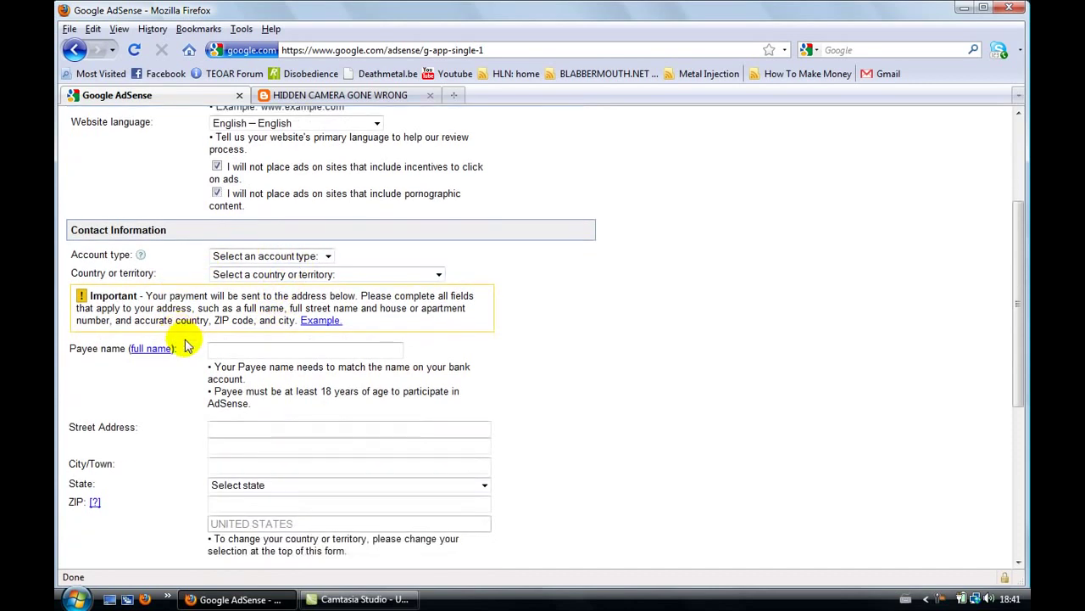
pyautogui.click(277, 259)
pyautogui.click(278, 259)
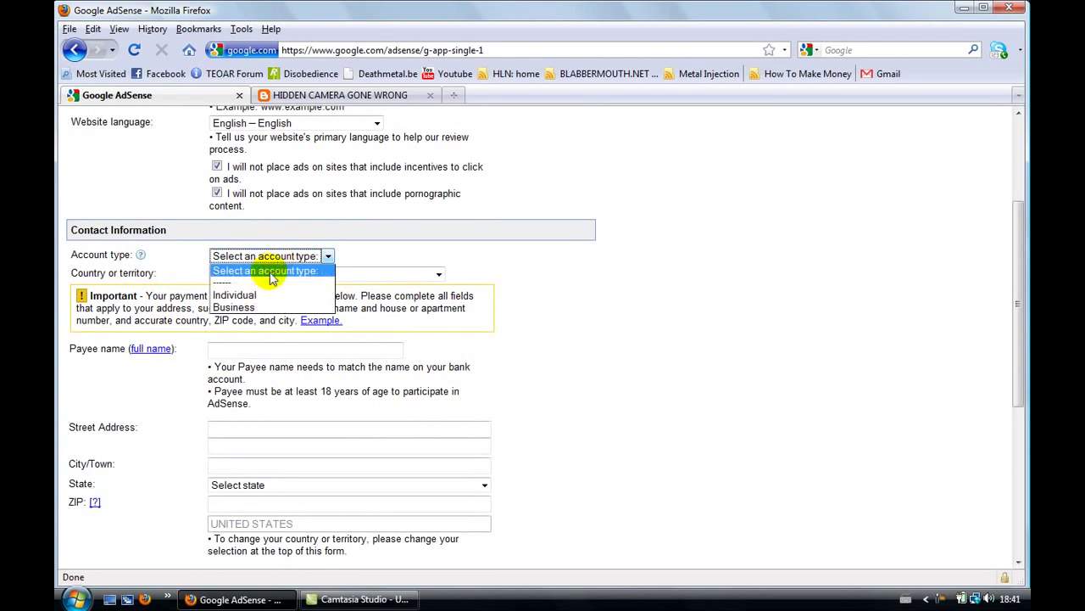
pyautogui.click(267, 295)
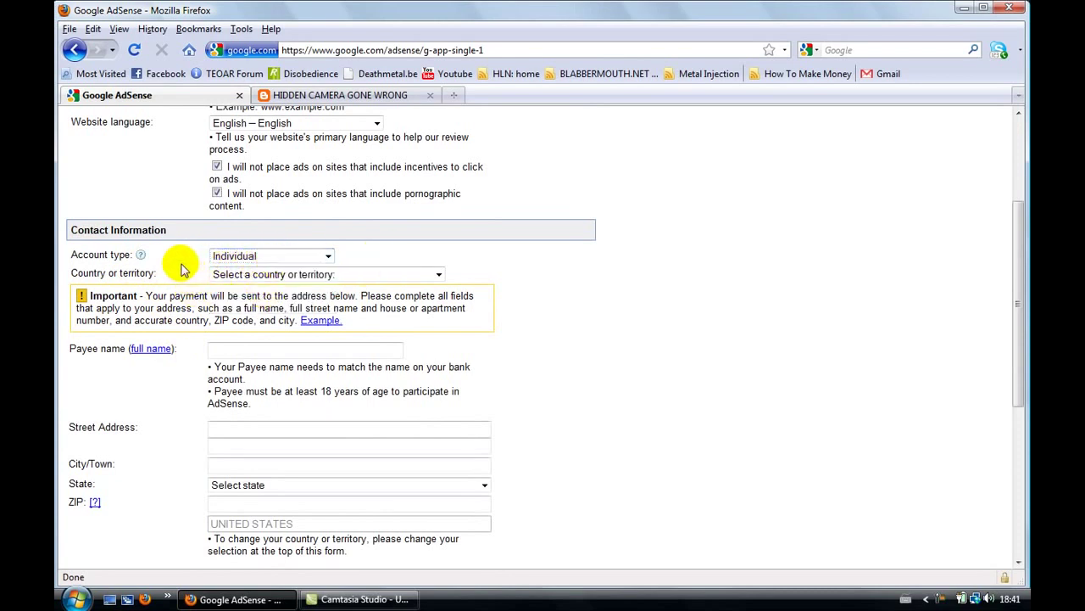
pyautogui.click(291, 274)
pyautogui.click(295, 309)
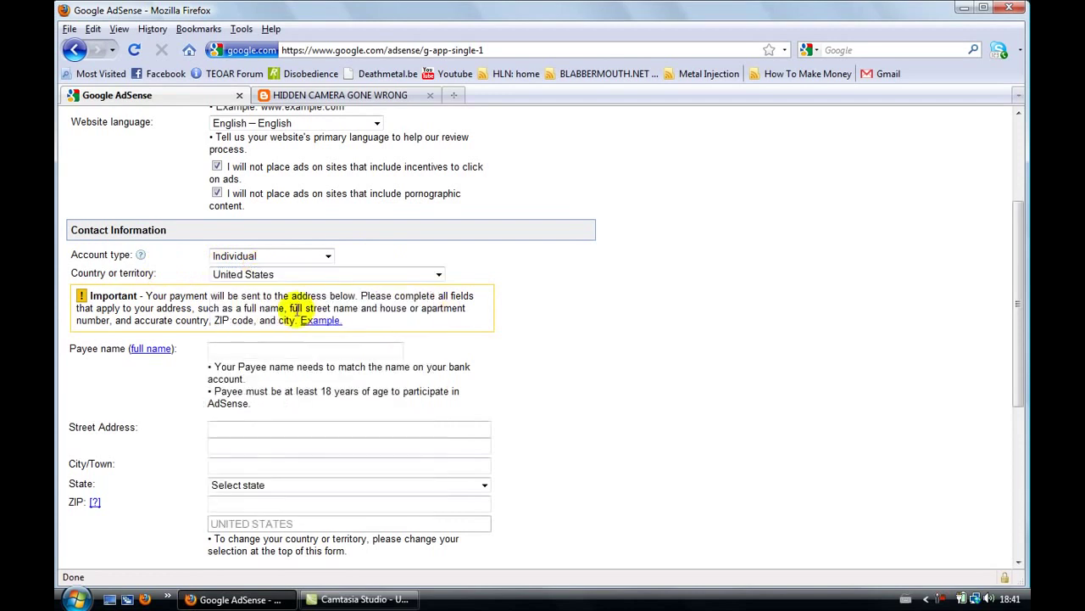
# Step: Enter the payee's full name in the contact information, with the surname capitalised
pyautogui.click(275, 348)
pyautogui.write('Greg')
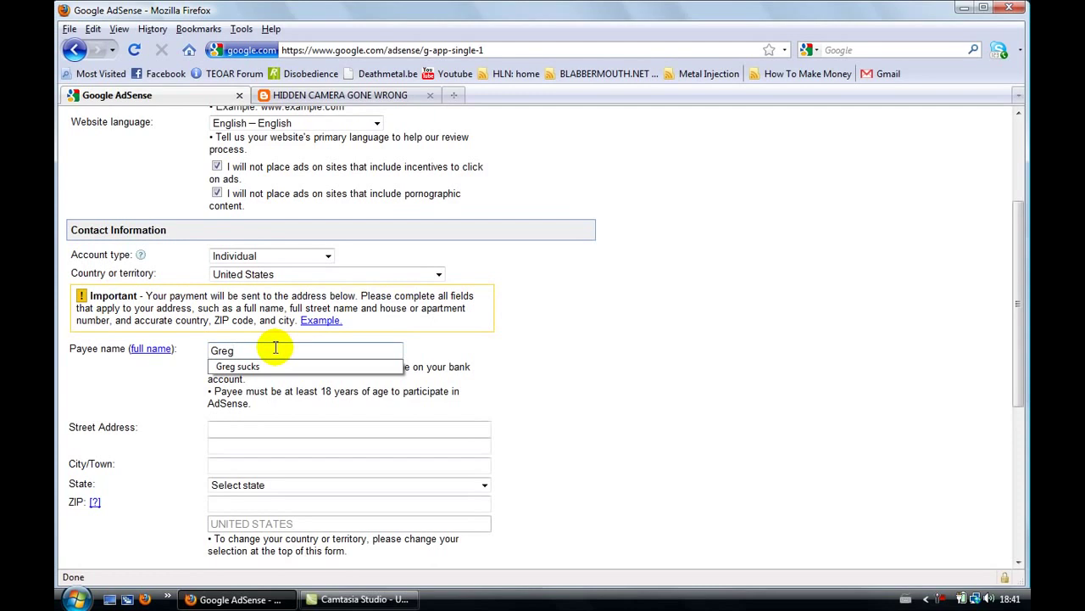
pyautogui.press('Down')
pyautogui.press('Return')
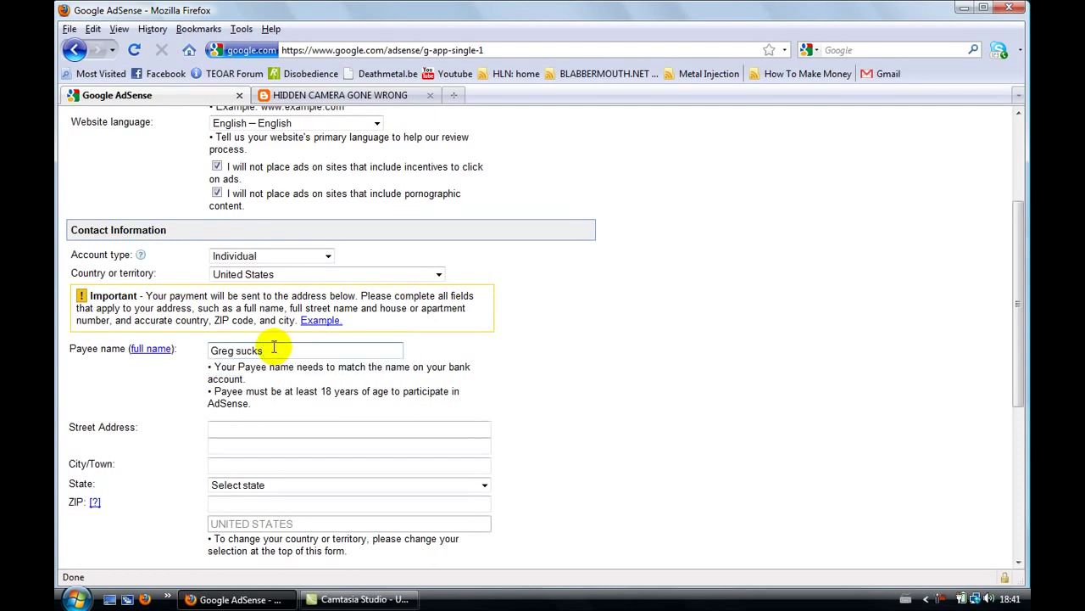
pyautogui.click(239, 351)
pyautogui.press('BackSpace')
pyautogui.write('S')
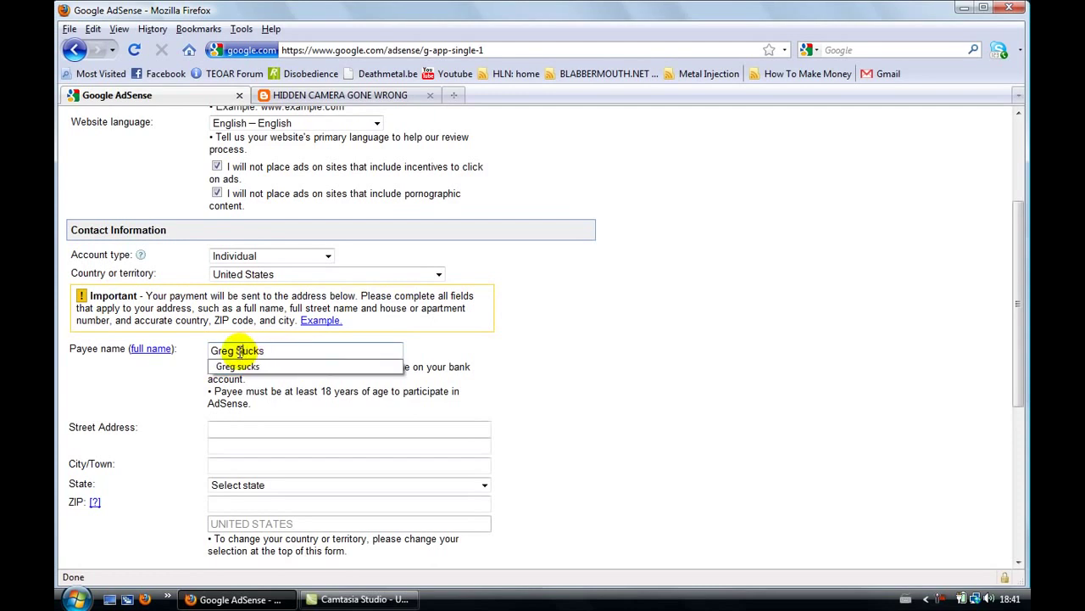
# Step: Fill in the payee's street address, city and ZIP code
pyautogui.scroll(-2, 280, 346)
pyautogui.click(235, 339)
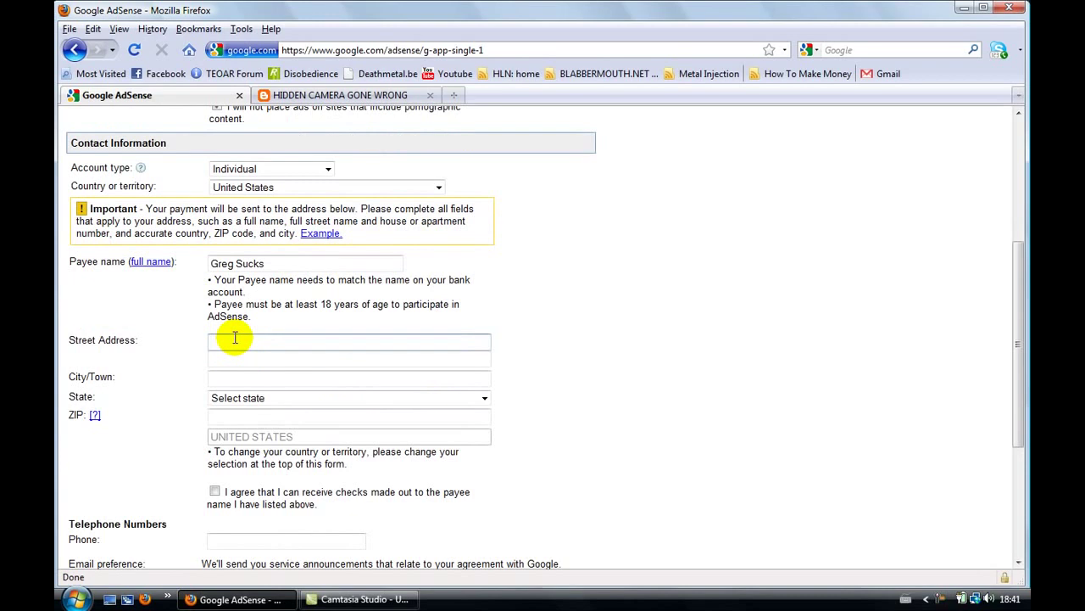
pyautogui.write('Street 123')
pyautogui.click(248, 379)
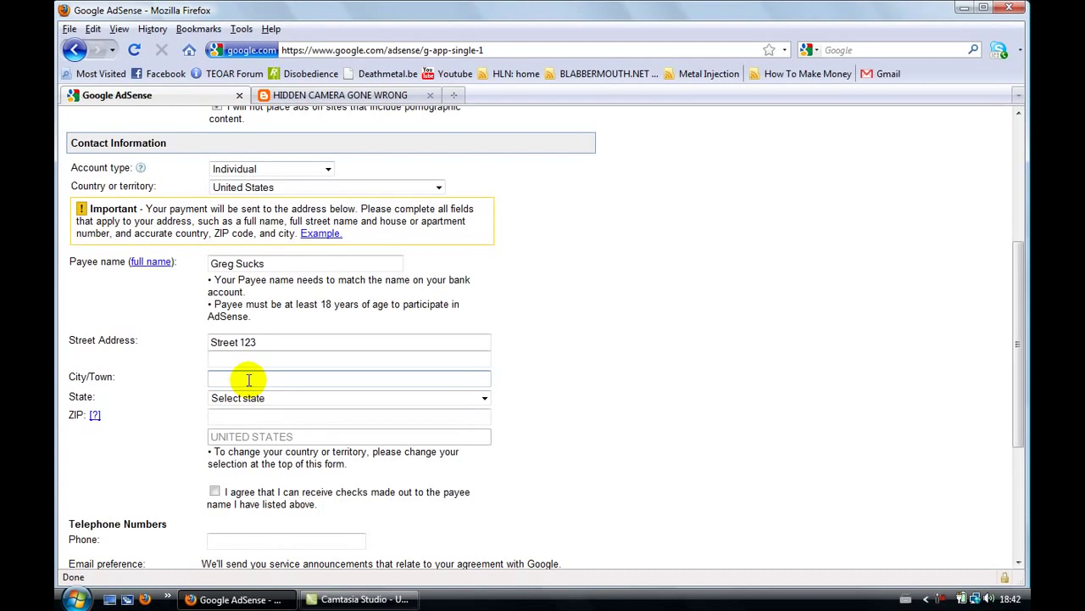
pyautogui.write('V')
pyautogui.press('BackSpace')
pyautogui.write('Beverly Hills')
pyautogui.click(229, 417)
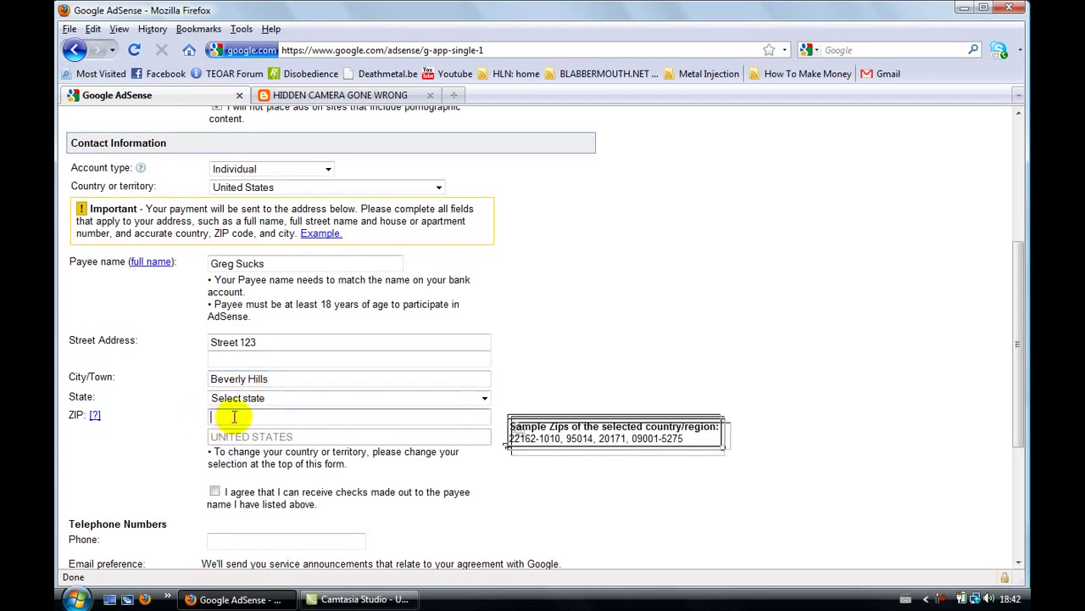
pyautogui.write('90210')
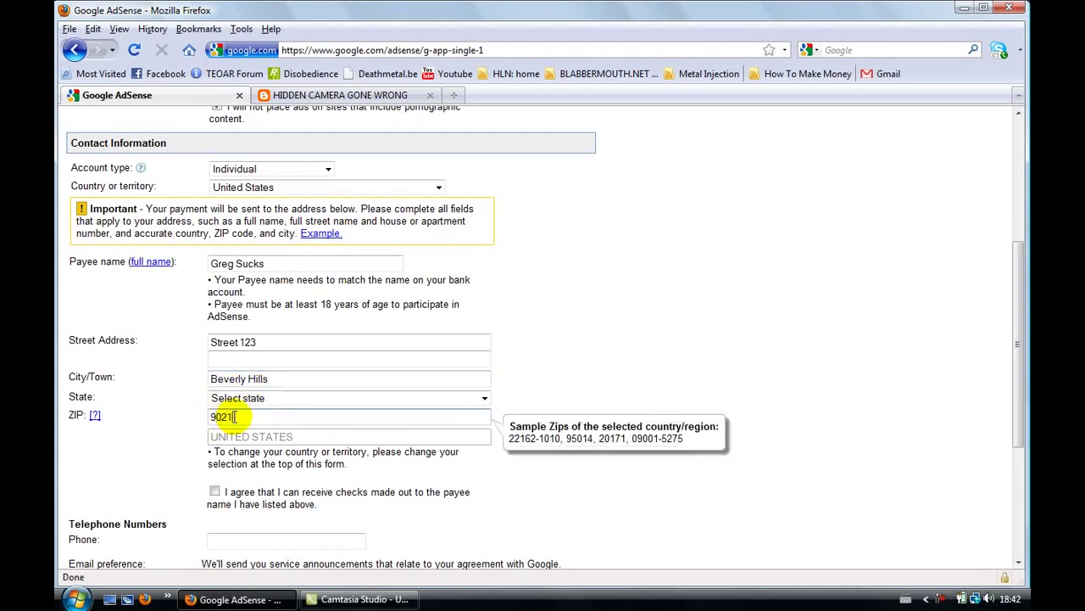
# Step: Agree to receive checks made out to the listed payee name and enter the contact's phone number
pyautogui.click(215, 490)
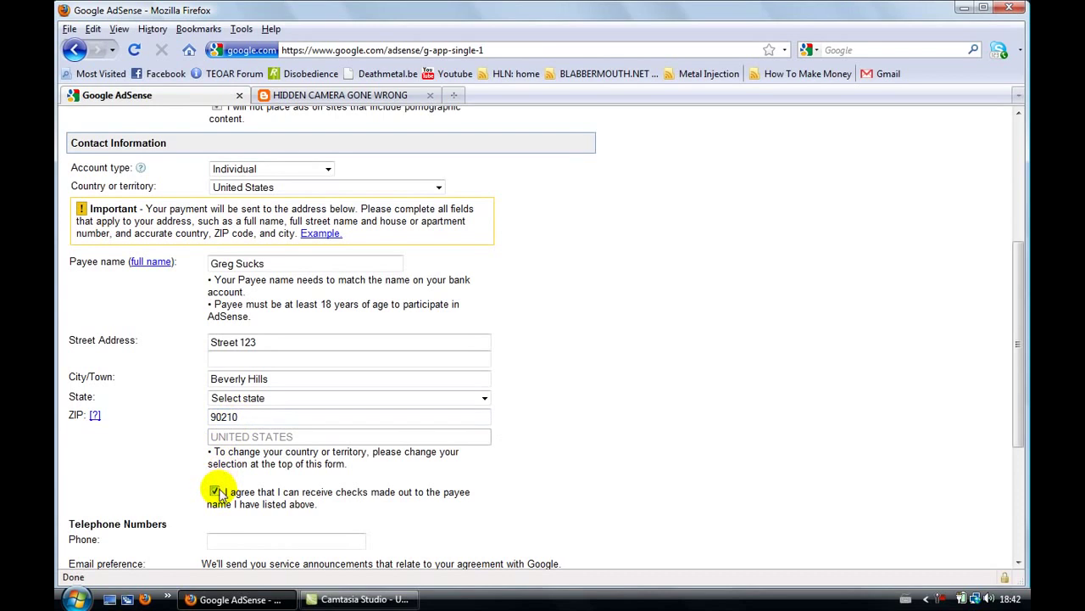
pyautogui.scroll(-2, 254, 484)
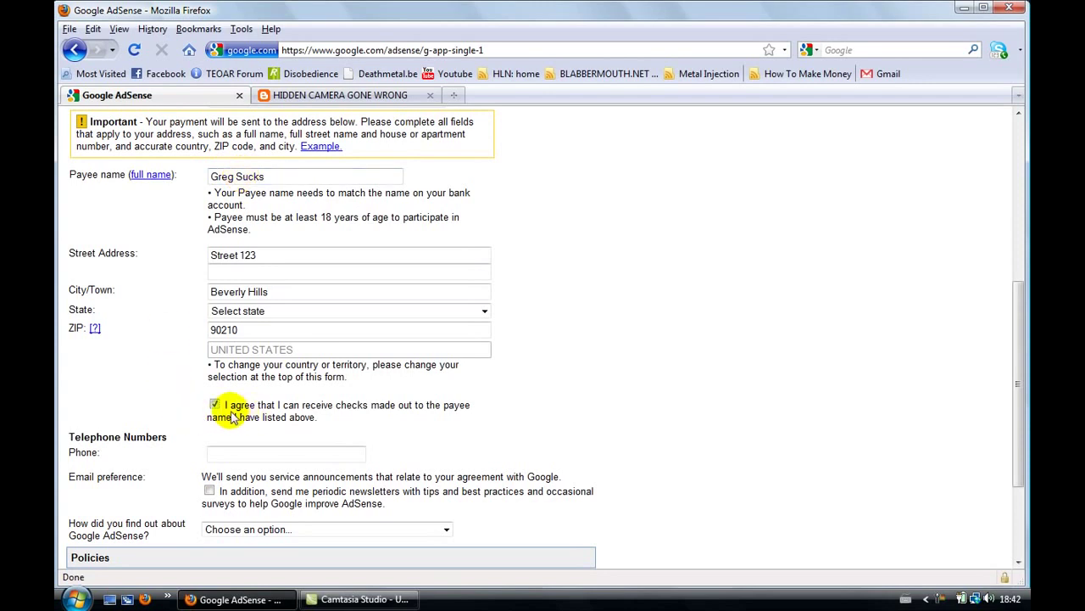
pyautogui.scroll(-2, 238, 382)
pyautogui.click(243, 366)
pyautogui.click(239, 383)
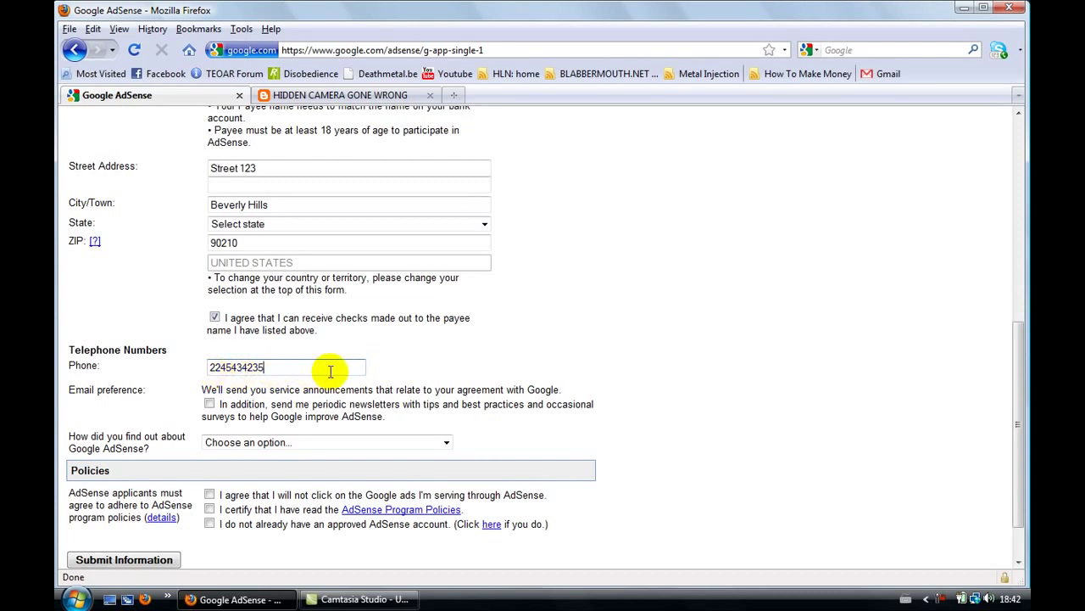
# Step: Choose Online Forum as the answer to how Google AdSense was found
pyautogui.scroll(-2, 407, 366)
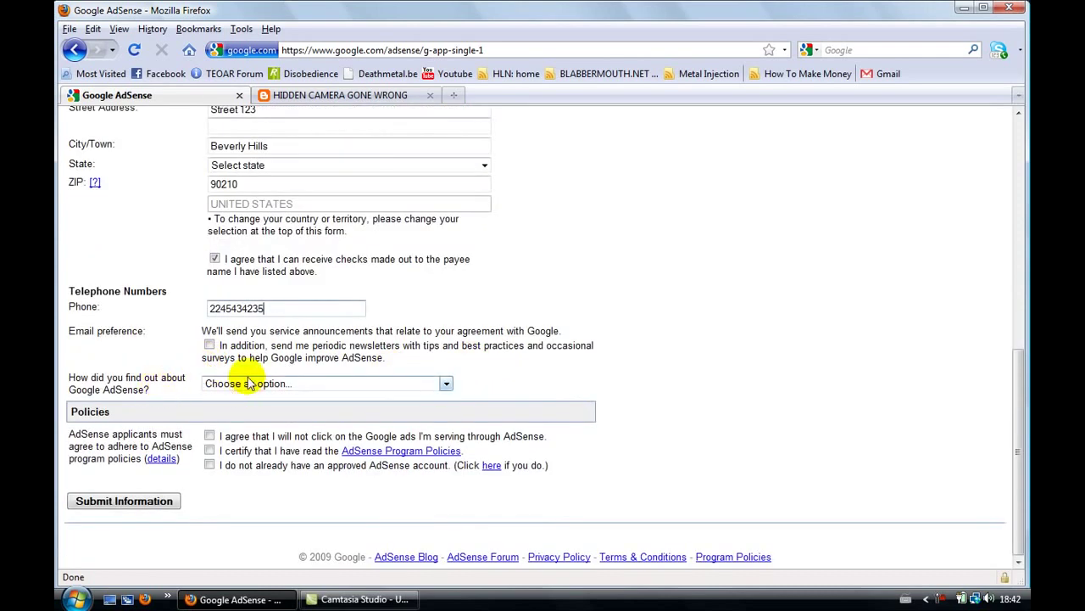
pyautogui.click(203, 384)
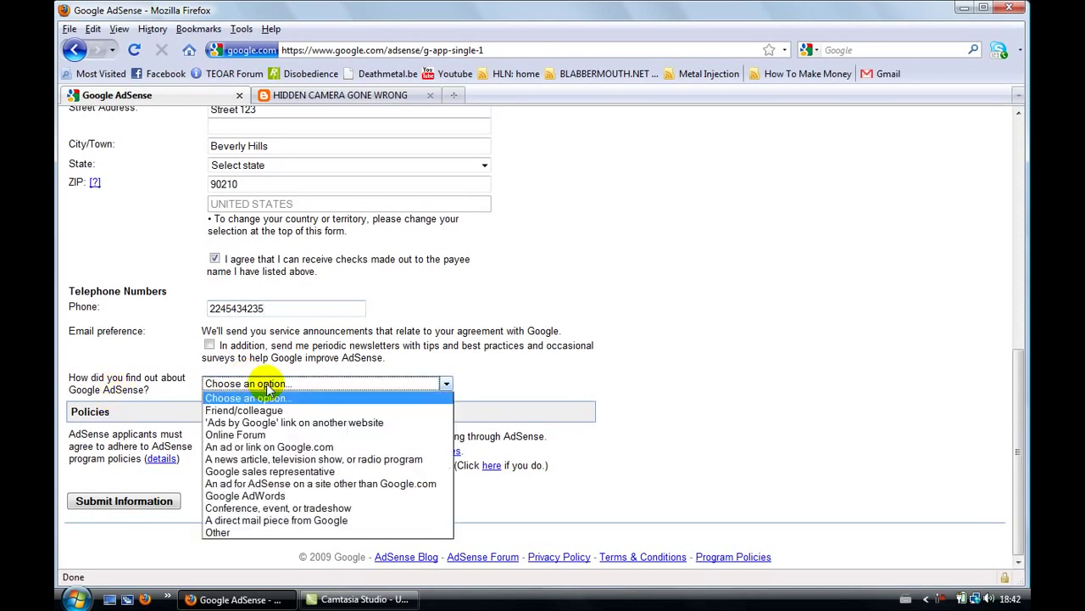
pyautogui.click(254, 434)
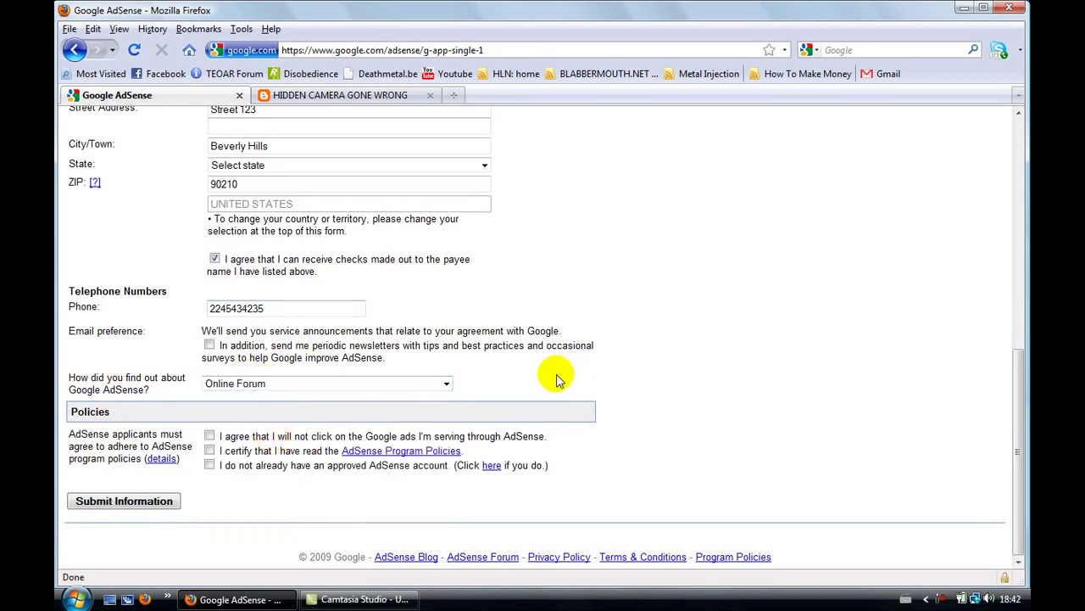
# Step: Accept all three AdSense policy statements and submit the application information
pyautogui.click(208, 464)
pyautogui.click(208, 450)
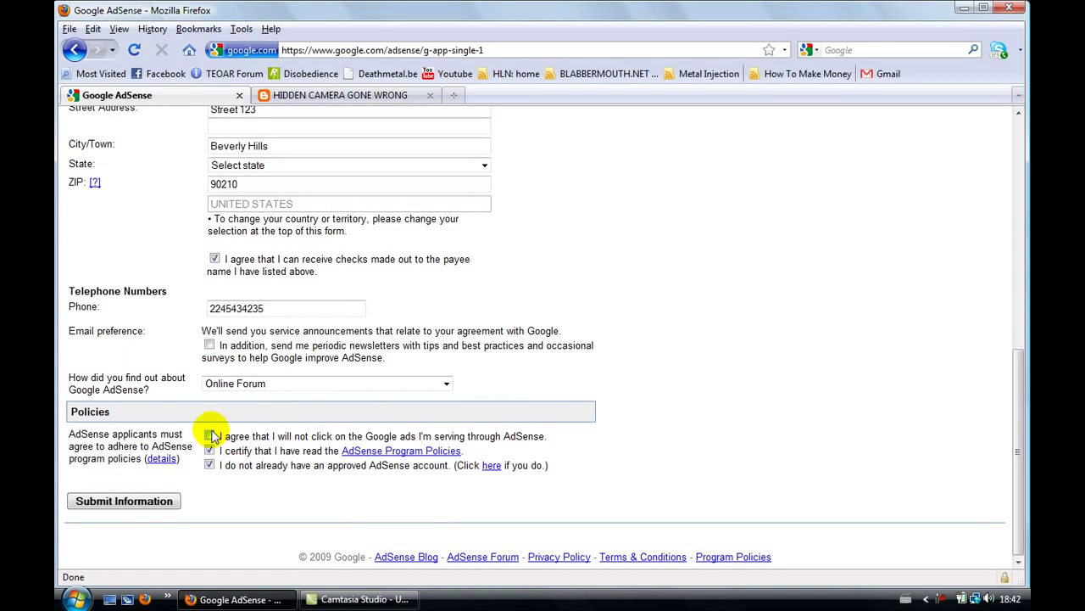
pyautogui.click(208, 436)
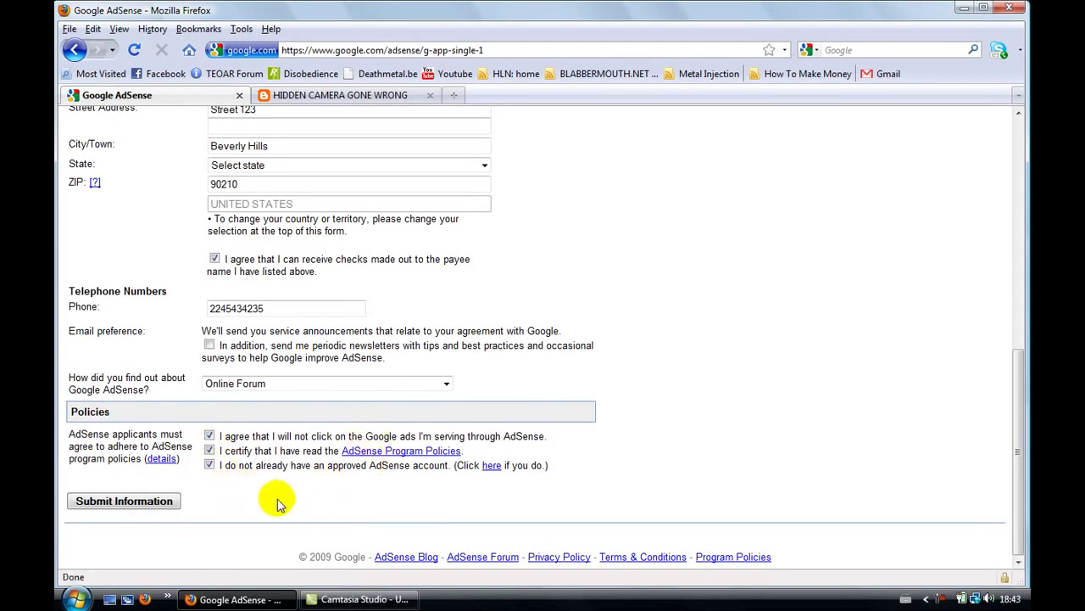
pyautogui.click(129, 502)
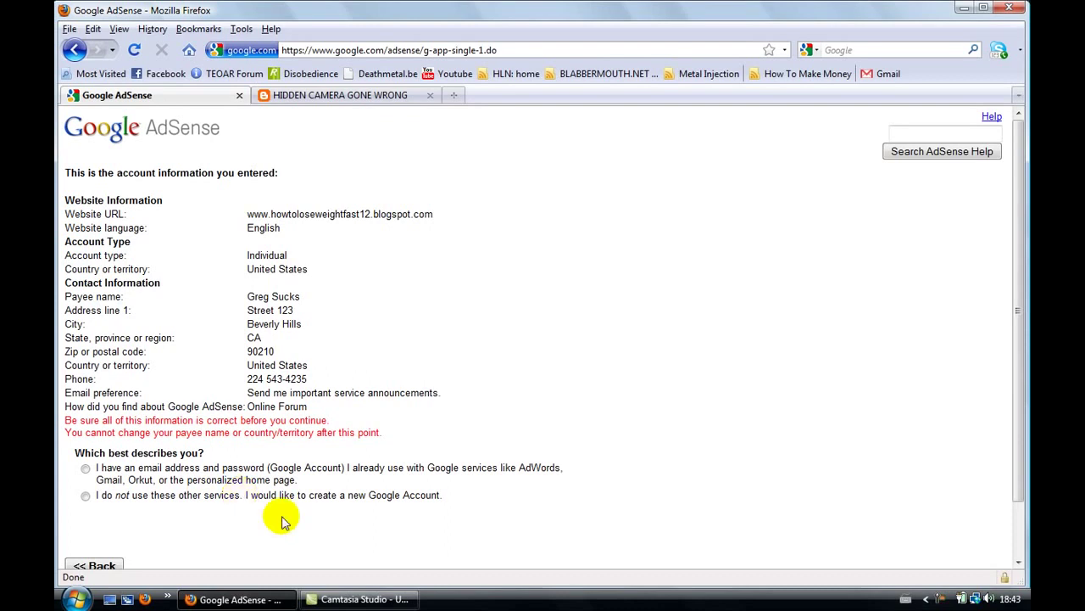
# Step: Choose to create a new Google Account and examine the email and password form it offers
pyautogui.click(85, 498)
pyautogui.scroll(-10, 271, 484)
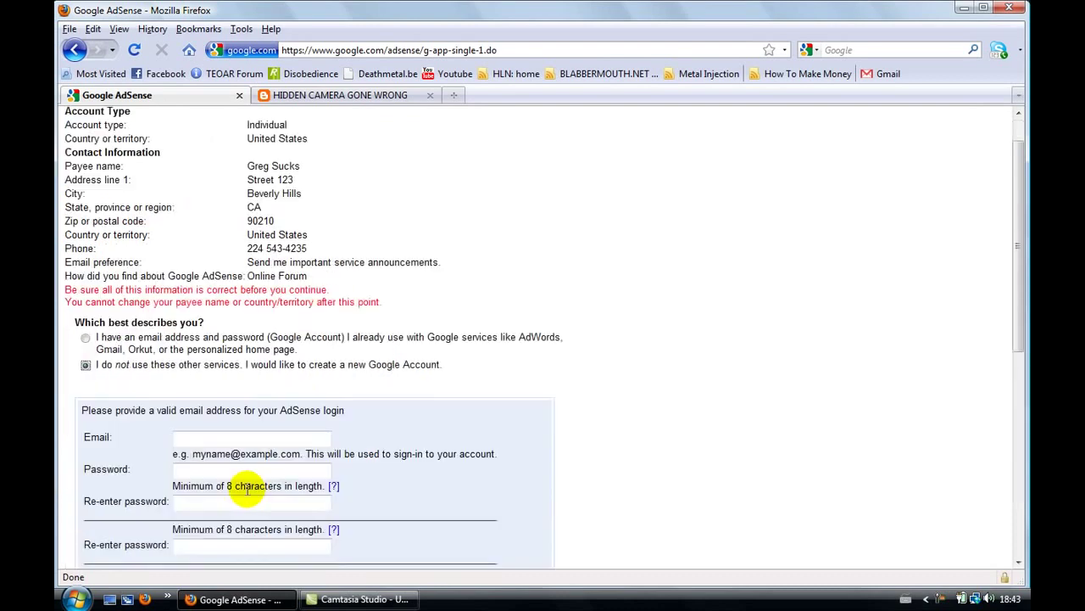
pyautogui.scroll(8, 184, 424)
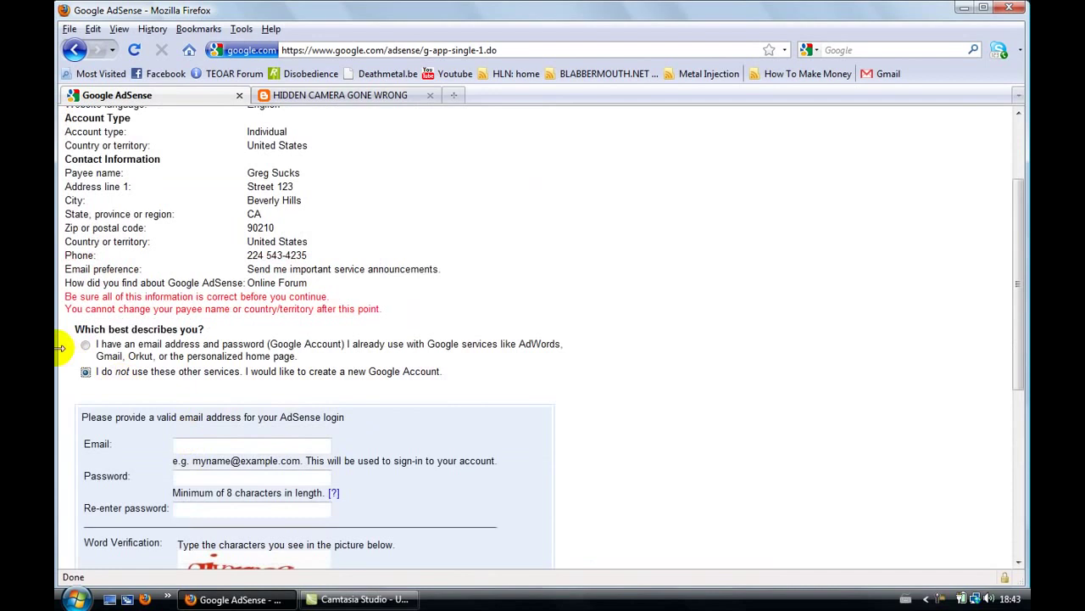
pyautogui.scroll(-4, 194, 415)
pyautogui.scroll(5, 119, 388)
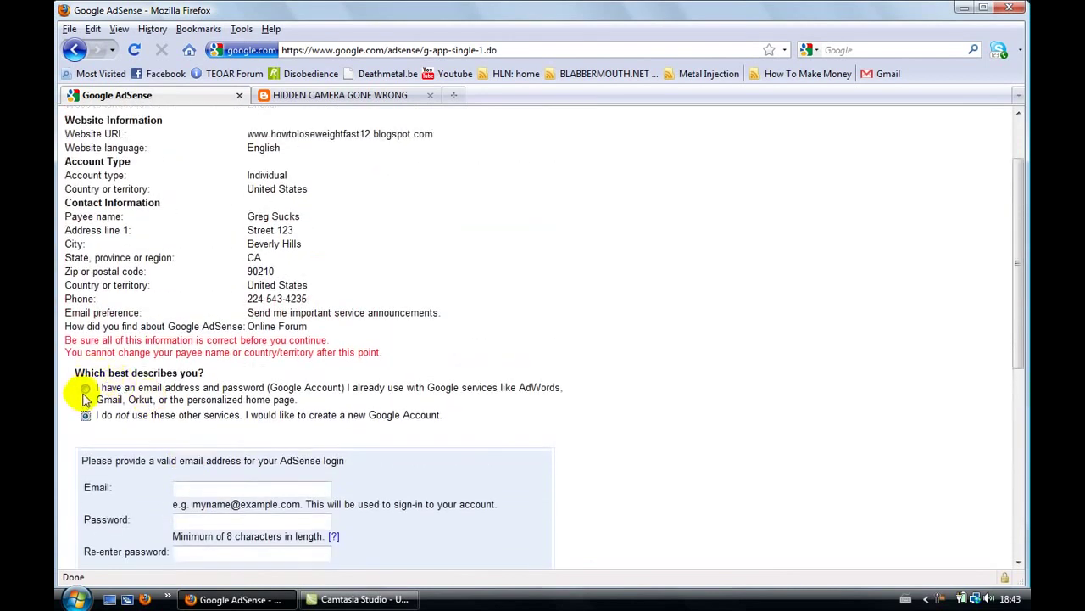
# Step: Indicate that a Google Account is already in use and choose to use that existing account for the AdSense login
pyautogui.click(85, 389)
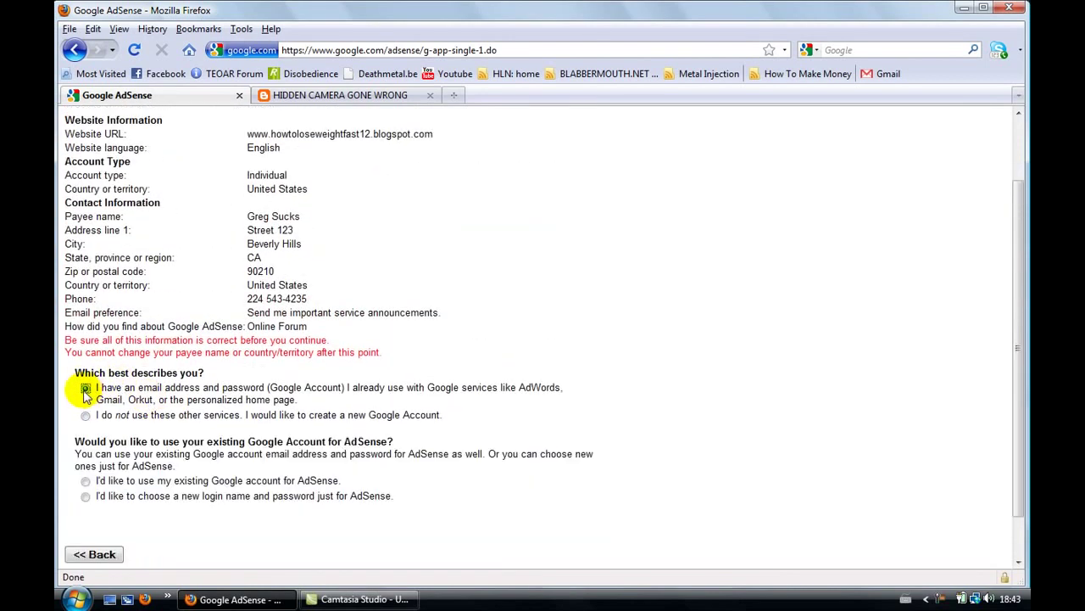
pyautogui.scroll(-1, 246, 390)
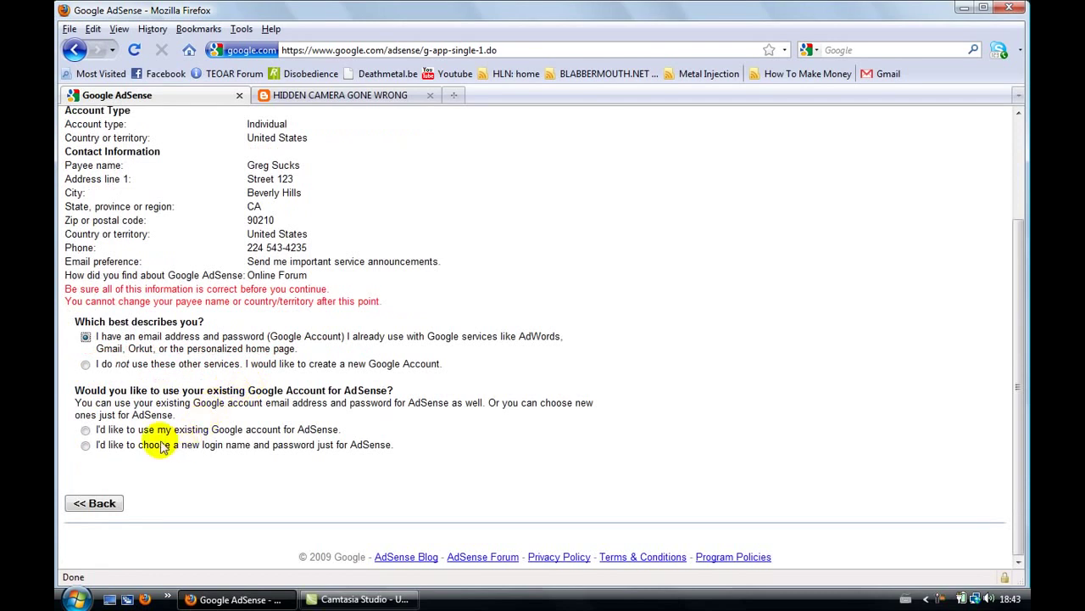
pyautogui.click(86, 430)
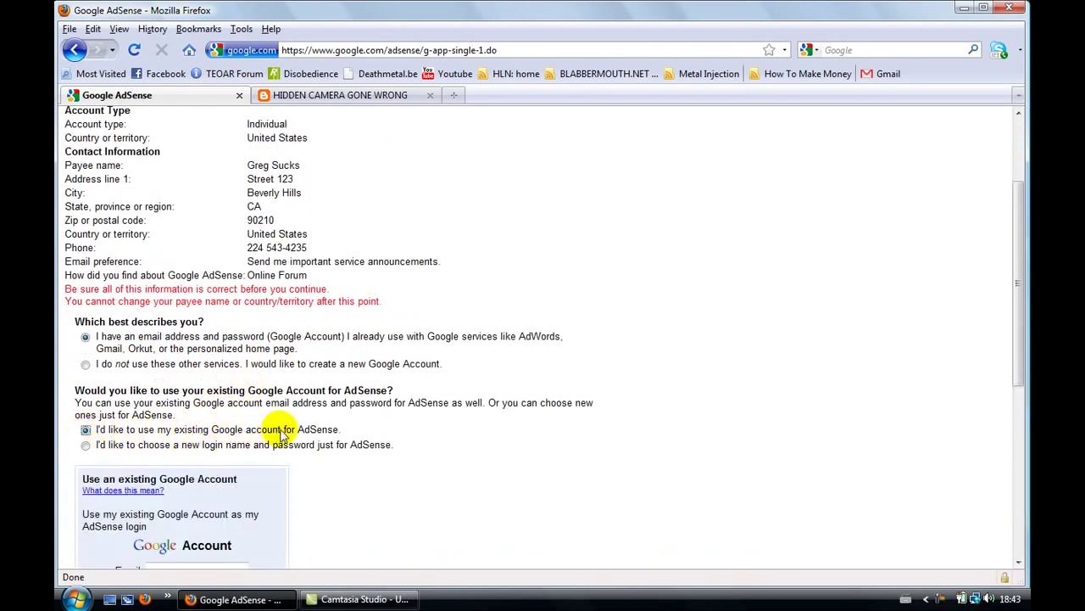
pyautogui.scroll(-2, 356, 419)
pyautogui.click(359, 357)
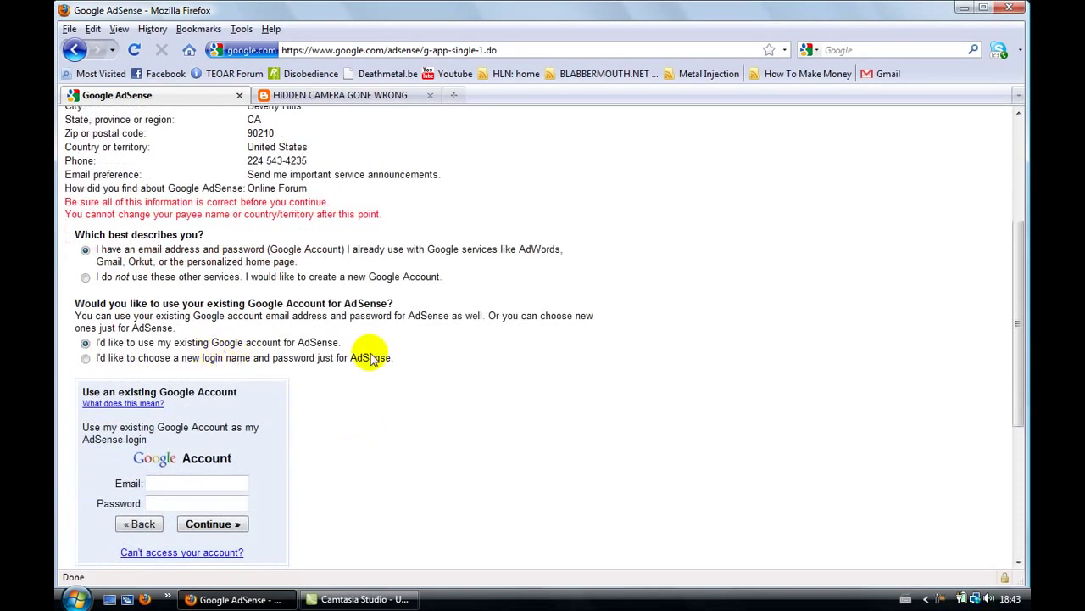
pyautogui.click(195, 344)
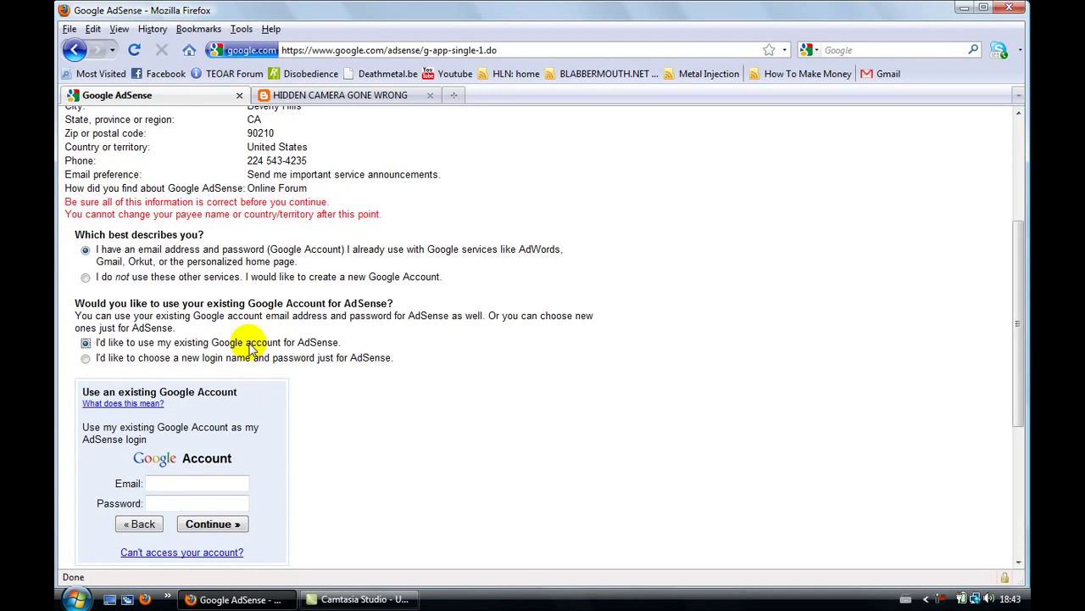
pyautogui.scroll(-3, 250, 348)
pyautogui.click(196, 346)
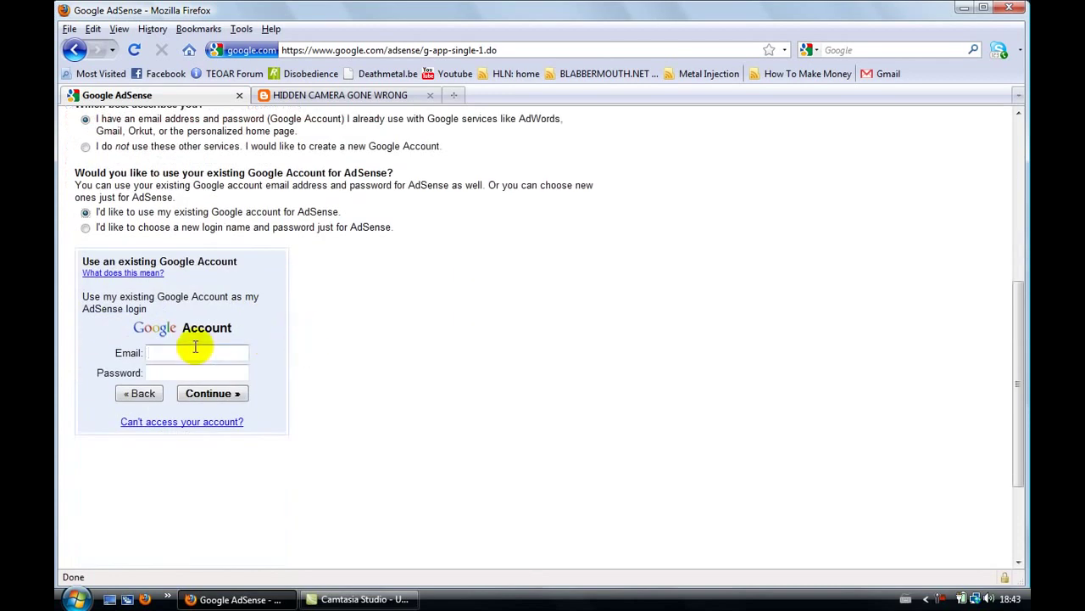
pyautogui.scroll(4, 382, 343)
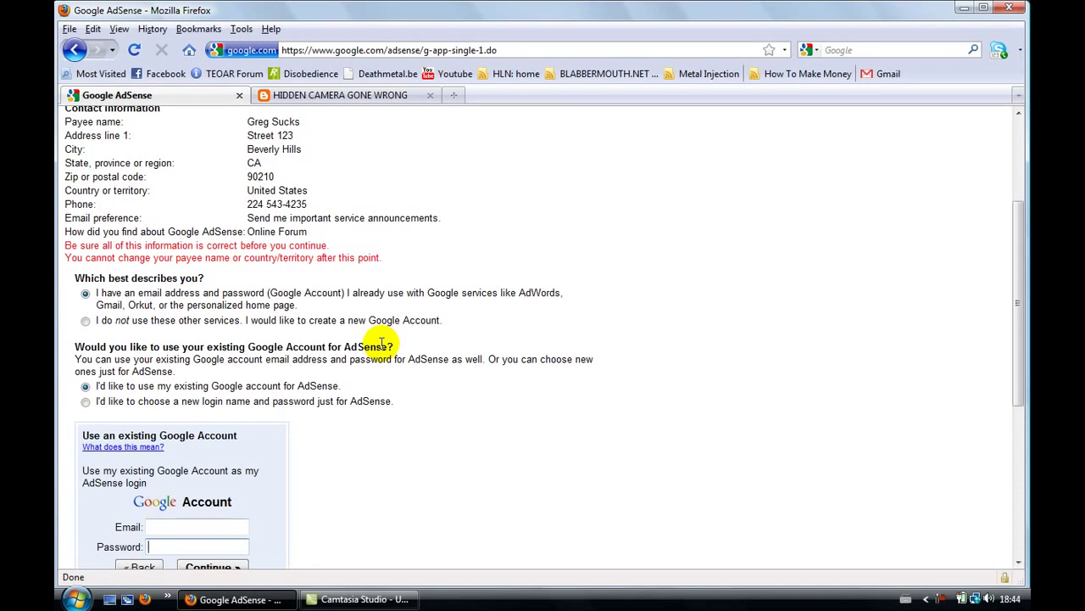
pyautogui.scroll(3, 381, 343)
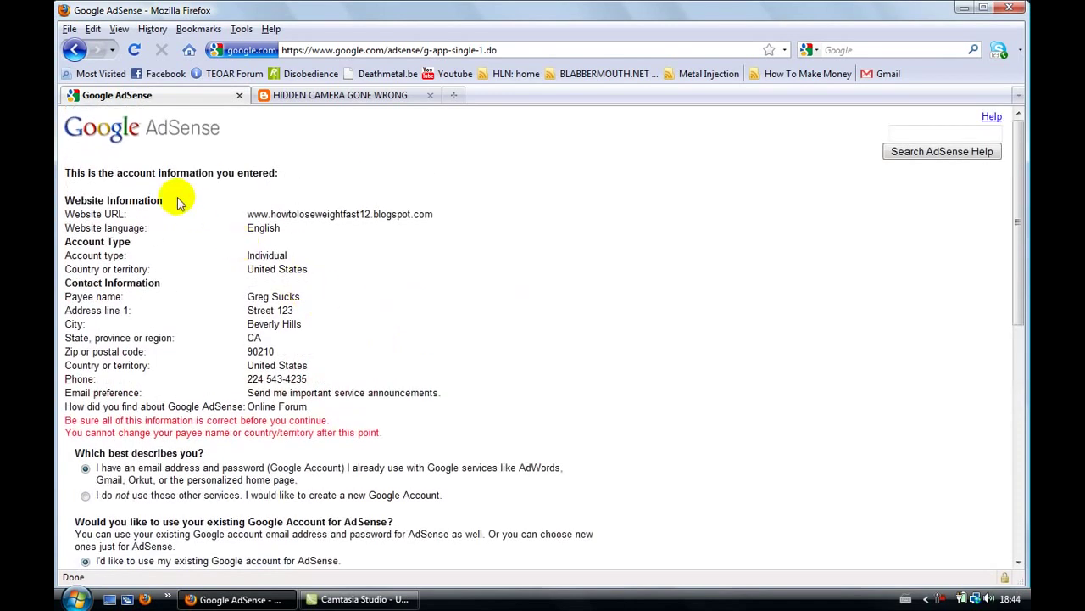
pyautogui.scroll(-5, 334, 217)
pyautogui.scroll(-1, 334, 217)
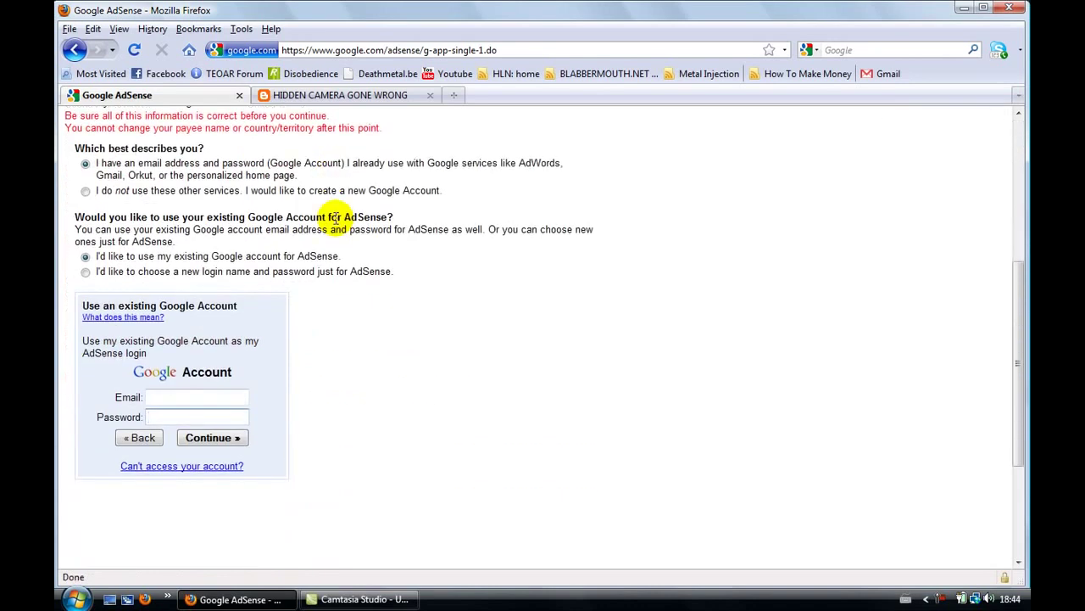